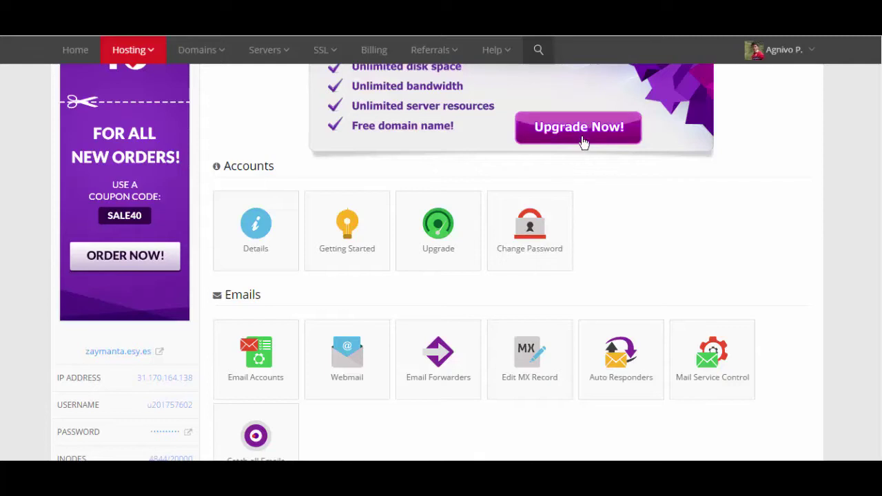
Look through the hosting control panel's tools, from the Accounts section through to Advanced and Other.
{"action": "scroll", "coordinate": [582, 140], "scroll_direction": "down", "scroll_amount": 3}
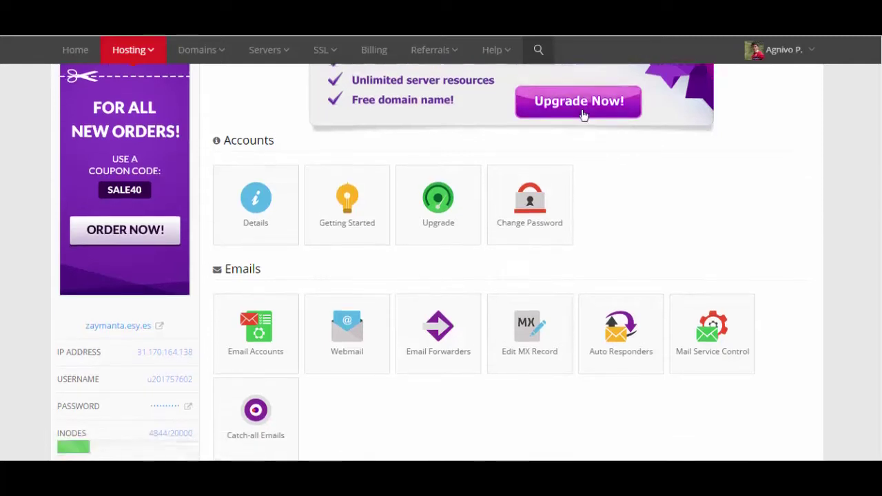
{"action": "scroll", "coordinate": [441, 262], "scroll_direction": "down", "scroll_amount": 5}
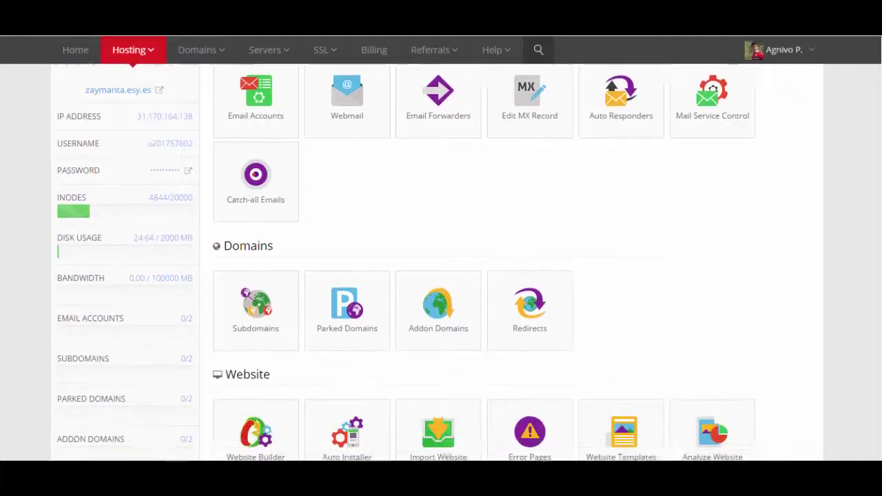
{"action": "scroll", "coordinate": [441, 261], "scroll_direction": "down", "scroll_amount": 6}
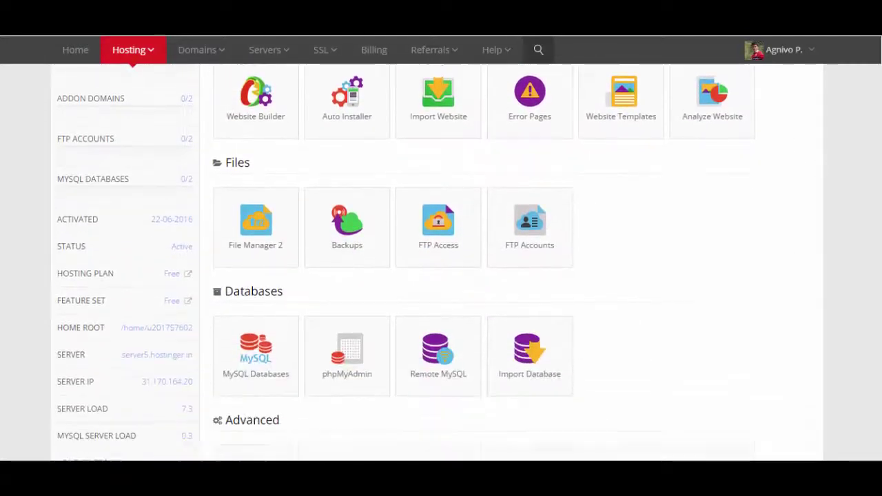
{"action": "scroll", "coordinate": [441, 262], "scroll_direction": "down", "scroll_amount": 3}
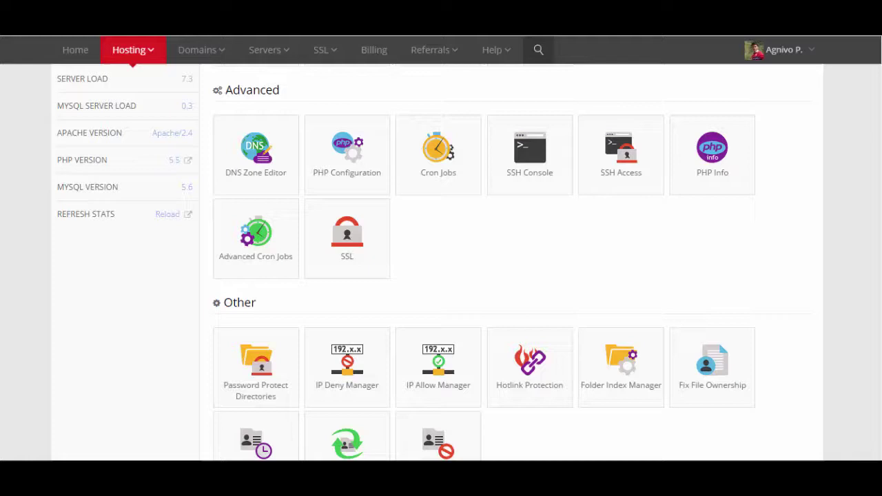
{"action": "scroll", "coordinate": [441, 262], "scroll_direction": "down", "scroll_amount": 1}
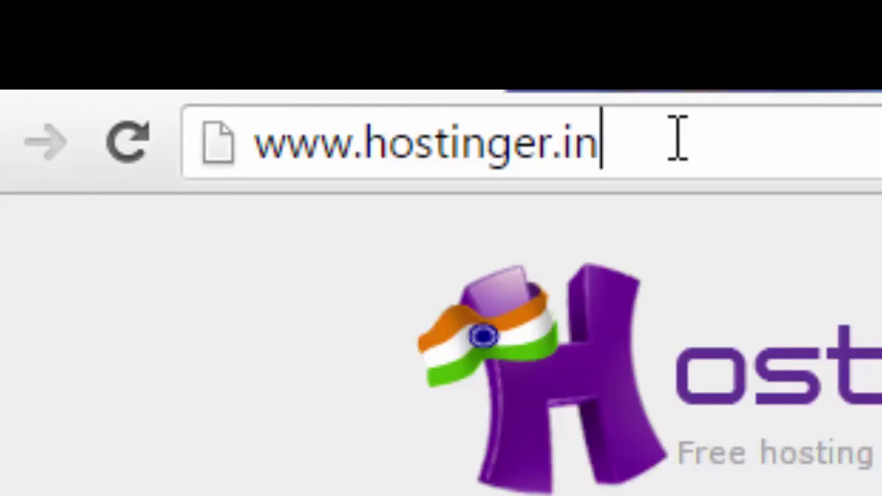
{"action": "left_click", "coordinate": [678, 141]}
{"action": "left_click", "coordinate": [674, 141]}
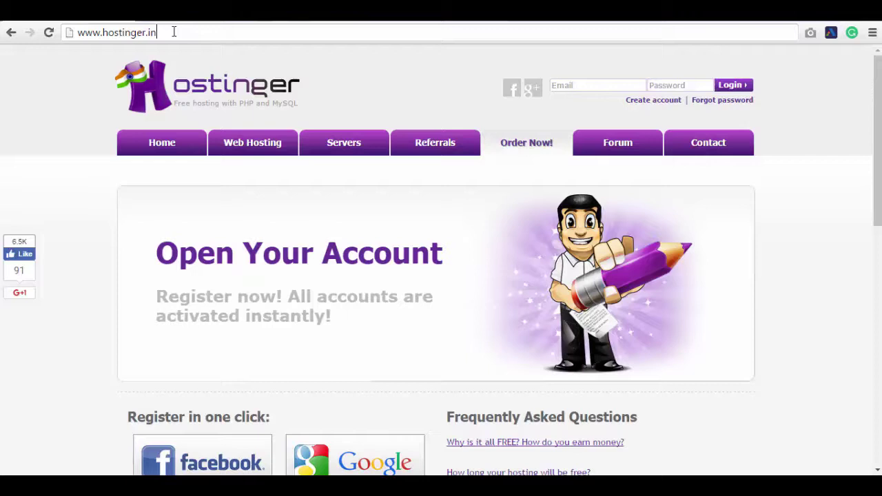
{"action": "key", "text": "Return"}
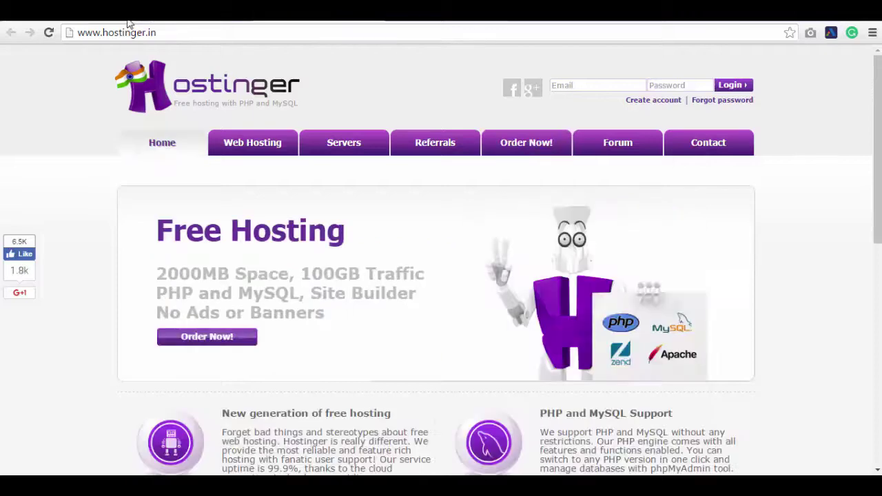
{"action": "left_click", "coordinate": [654, 104]}
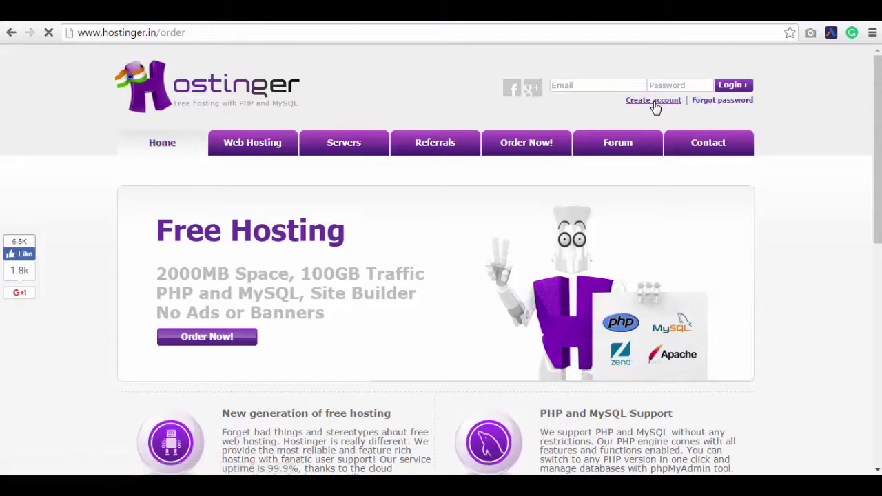
{"action": "scroll", "coordinate": [270, 240], "scroll_direction": "down", "scroll_amount": 3}
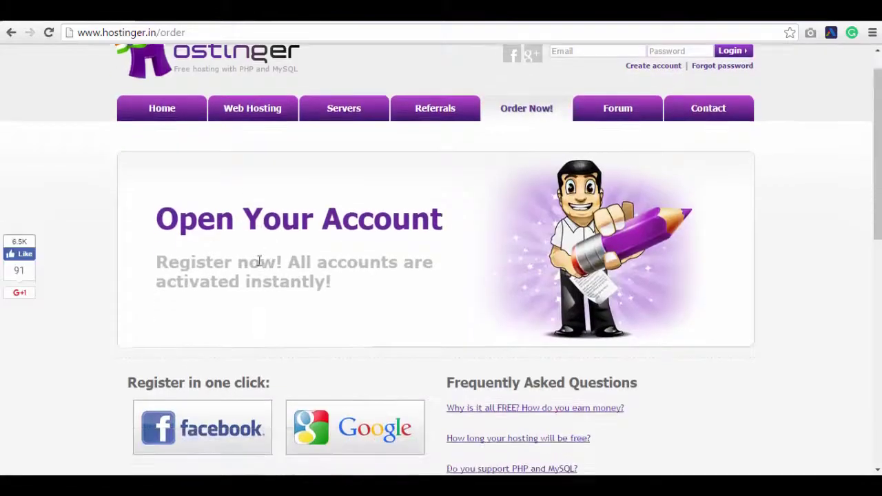
{"action": "scroll", "coordinate": [90, 260], "scroll_direction": "down", "scroll_amount": 1}
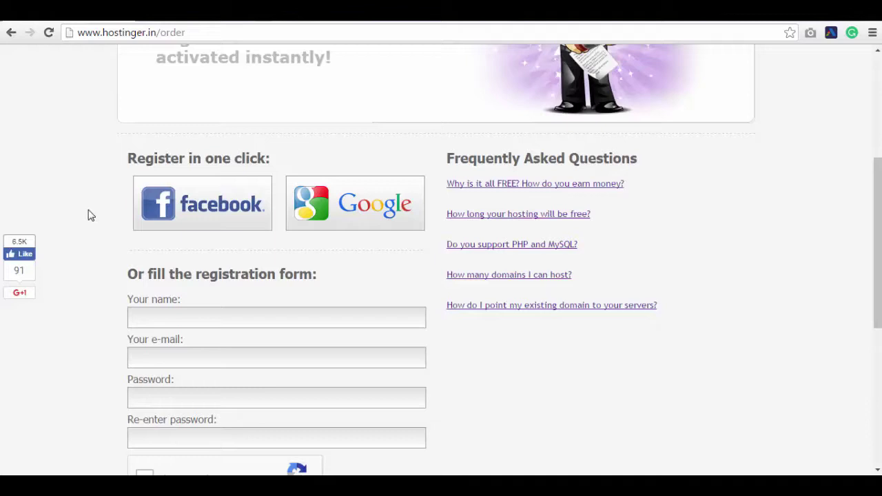
{"action": "scroll", "coordinate": [373, 214], "scroll_direction": "down", "scroll_amount": 1}
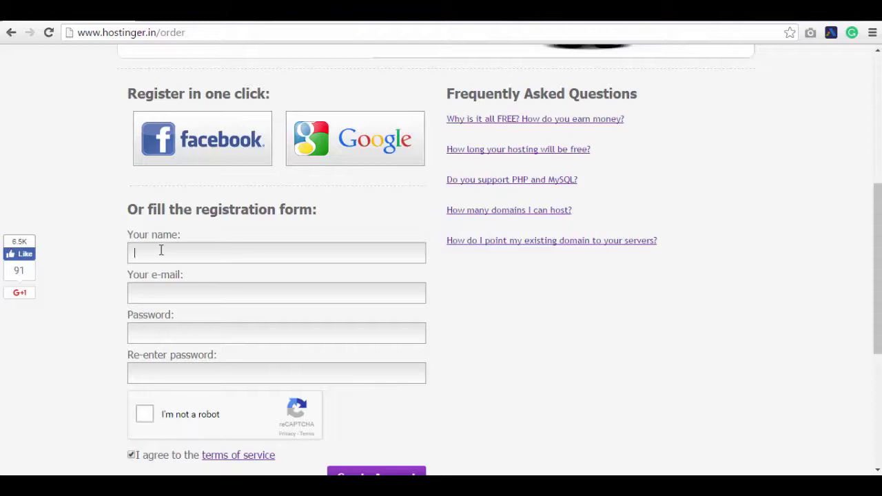
{"action": "scroll", "coordinate": [161, 250], "scroll_direction": "down", "scroll_amount": 3}
{"action": "scroll", "coordinate": [529, 310], "scroll_direction": "up", "scroll_amount": 8}
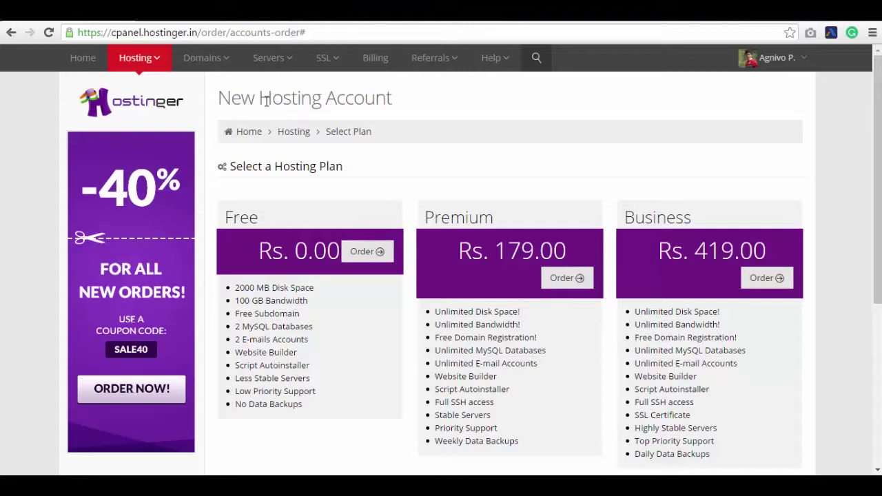
Order the Free hosting plan and set the domain type to Domain in the hosting setup.
{"action": "scroll", "coordinate": [365, 188], "scroll_direction": "down", "scroll_amount": 1}
{"action": "left_click", "coordinate": [368, 188]}
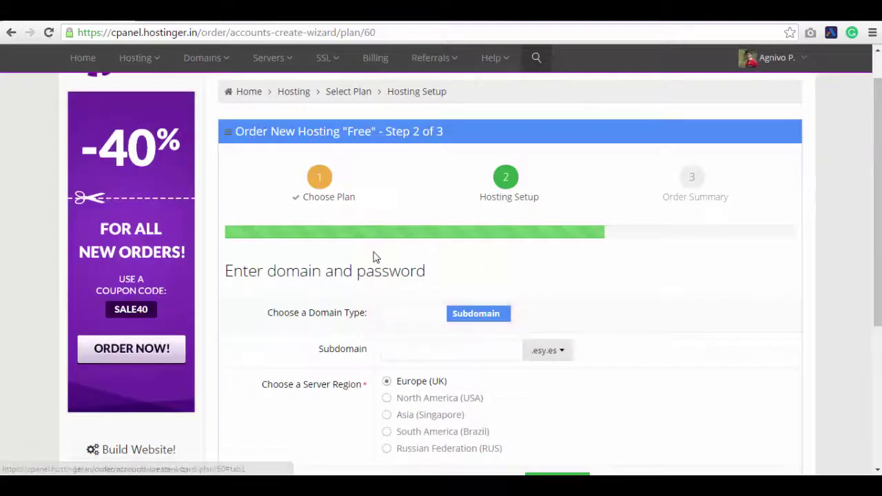
{"action": "scroll", "coordinate": [446, 206], "scroll_direction": "down", "scroll_amount": 2}
{"action": "left_click", "coordinate": [459, 183]}
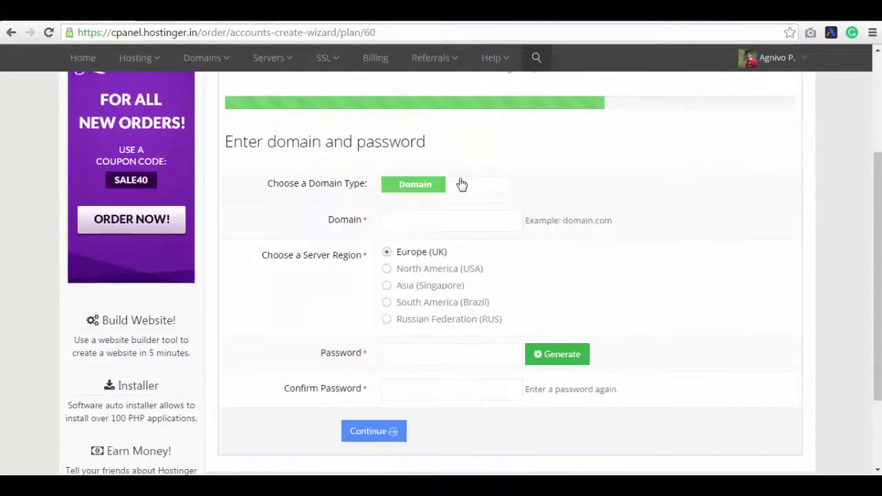
{"action": "left_click", "coordinate": [463, 224]}
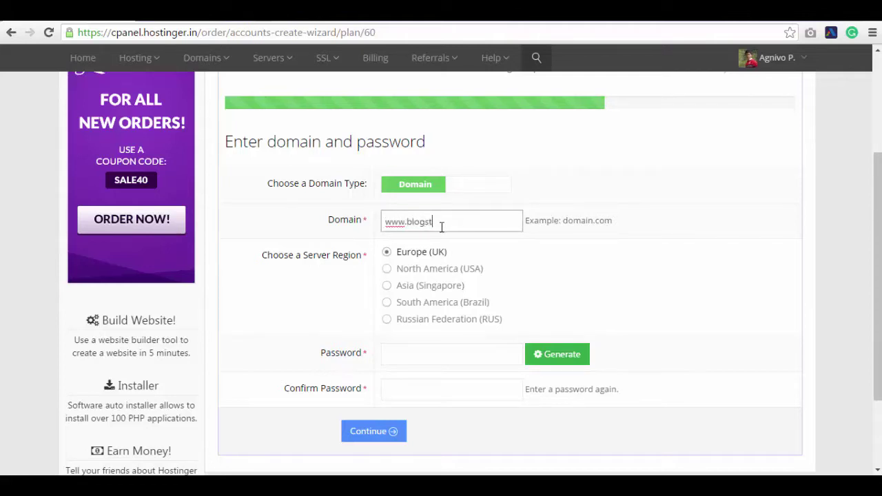
{"action": "type", "text": "www.blogstray.com"}
{"action": "left_click", "coordinate": [423, 356]}
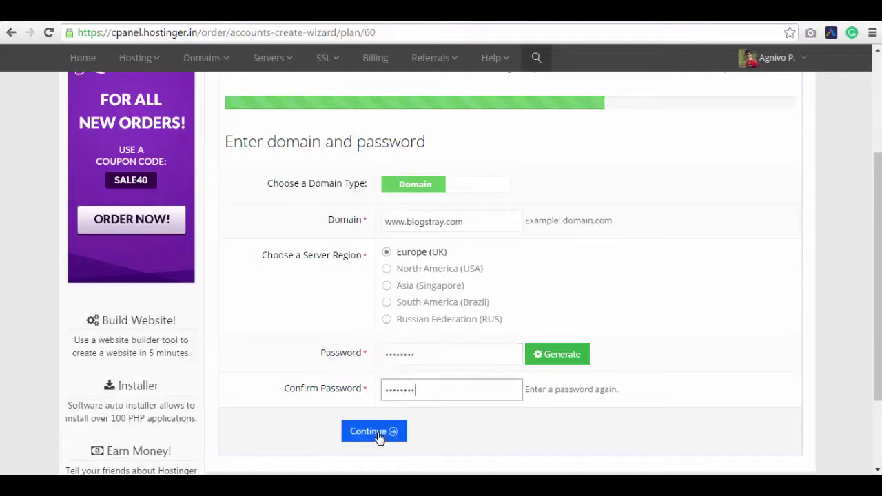
{"action": "left_click", "coordinate": [379, 436]}
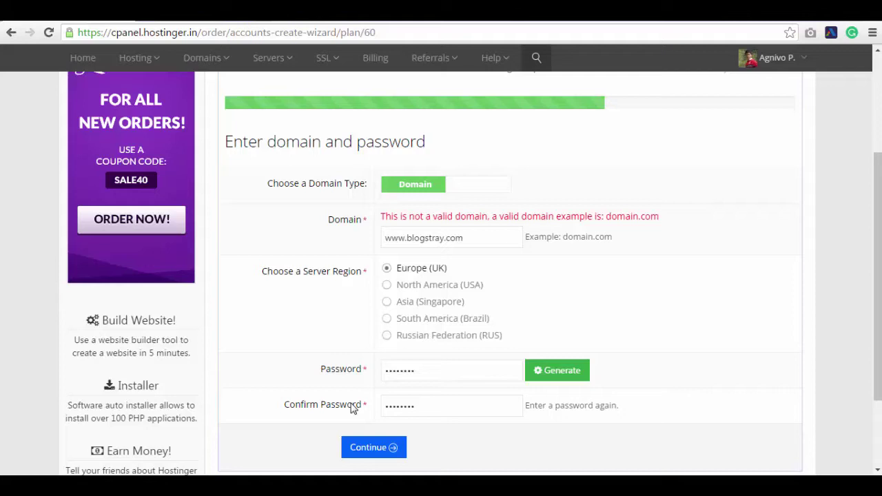
{"action": "left_click", "coordinate": [497, 239]}
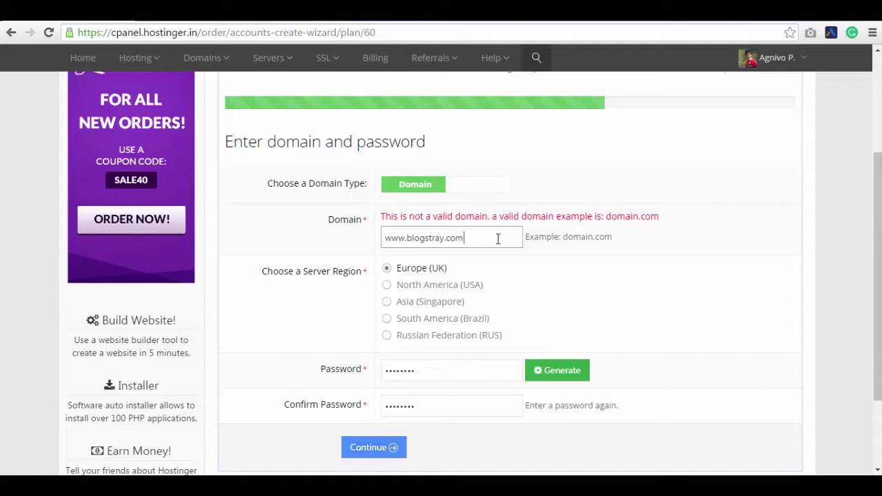
{"action": "left_click_drag", "start_coordinate": [408, 242], "coordinate": [261, 241]}
{"action": "key", "text": "BackSpace"}
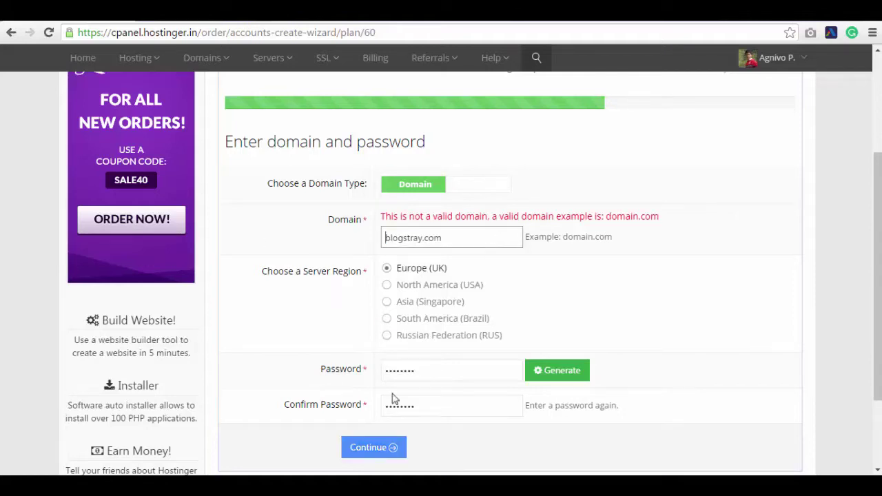
{"action": "left_click", "coordinate": [383, 449]}
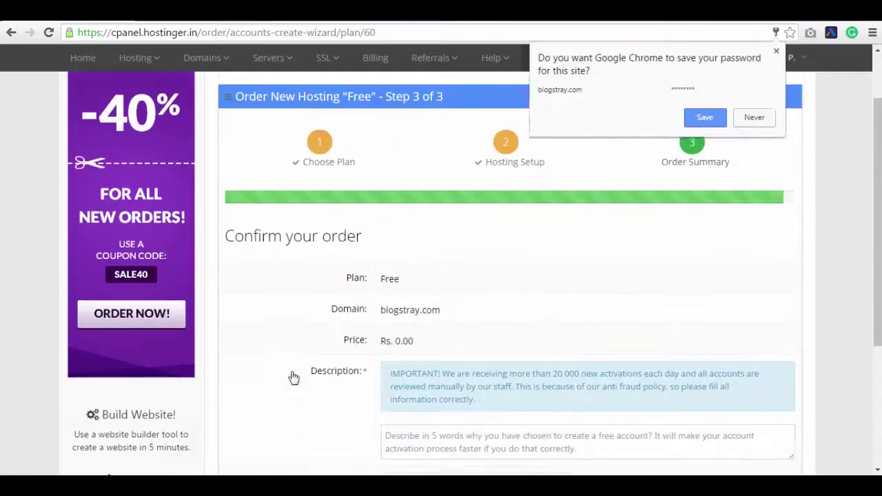
Describe the account's purpose as "Just for my blog", complete the robot check and place the order.
{"action": "scroll", "coordinate": [337, 345], "scroll_direction": "down", "scroll_amount": 3}
{"action": "left_click", "coordinate": [447, 238]}
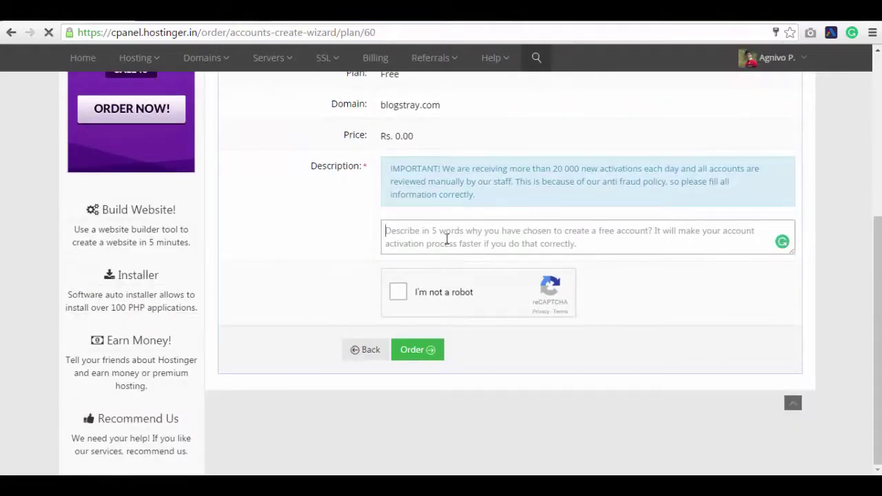
{"action": "scroll", "coordinate": [410, 244], "scroll_direction": "up", "scroll_amount": 2}
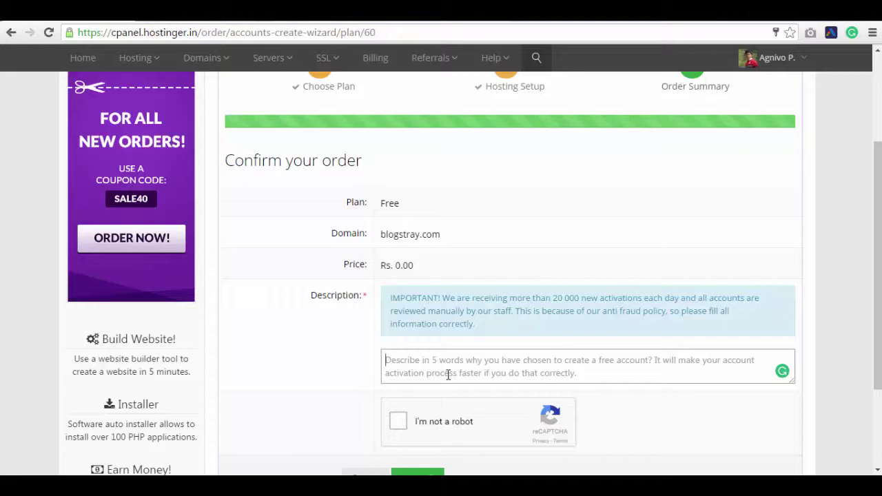
{"action": "type", "text": "Just for my blog"}
{"action": "left_click", "coordinate": [398, 422]}
{"action": "scroll", "coordinate": [397, 423], "scroll_direction": "down", "scroll_amount": 2}
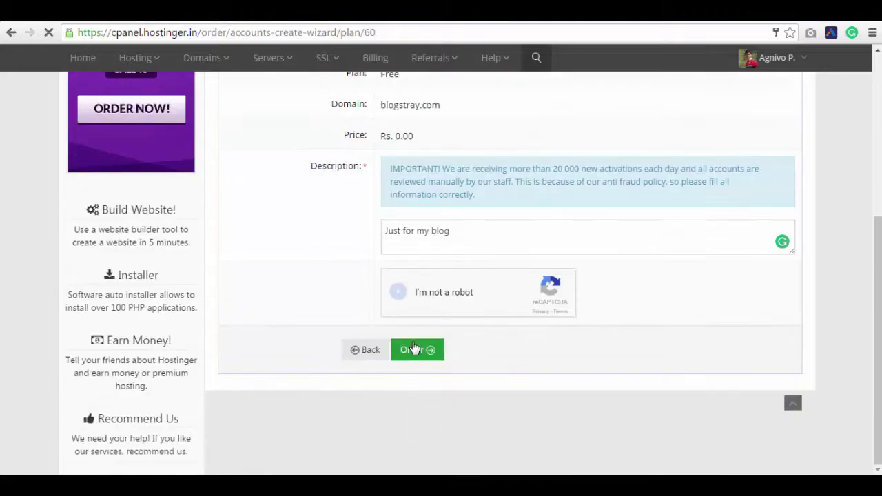
{"action": "left_click", "coordinate": [413, 349]}
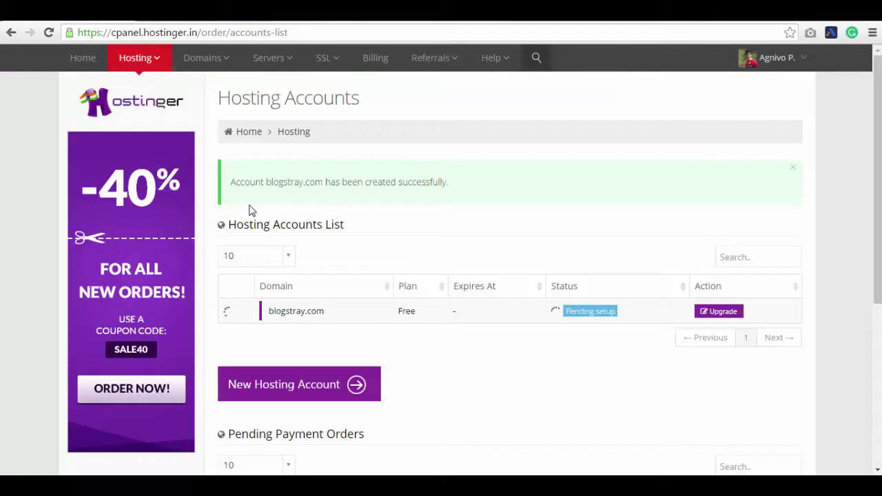
Expand the blogstray.com hosting account and open its management page.
{"action": "scroll", "coordinate": [252, 210], "scroll_direction": "down", "scroll_amount": 1}
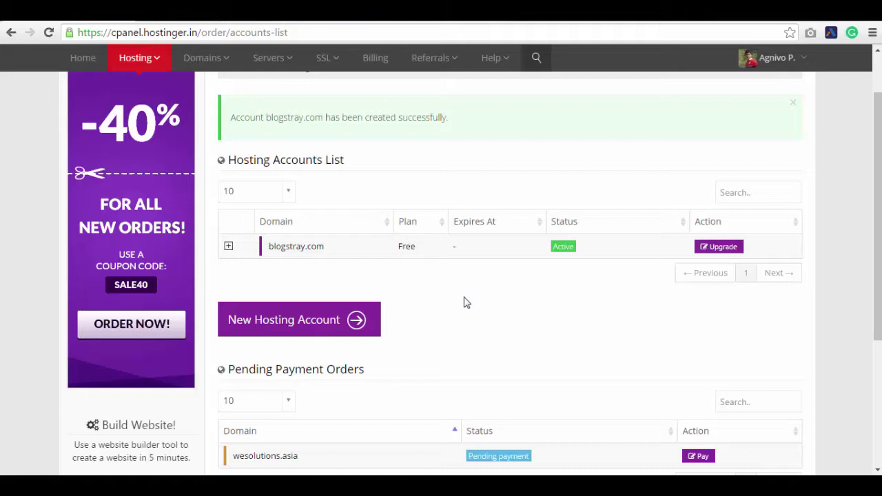
{"action": "left_click", "coordinate": [296, 251]}
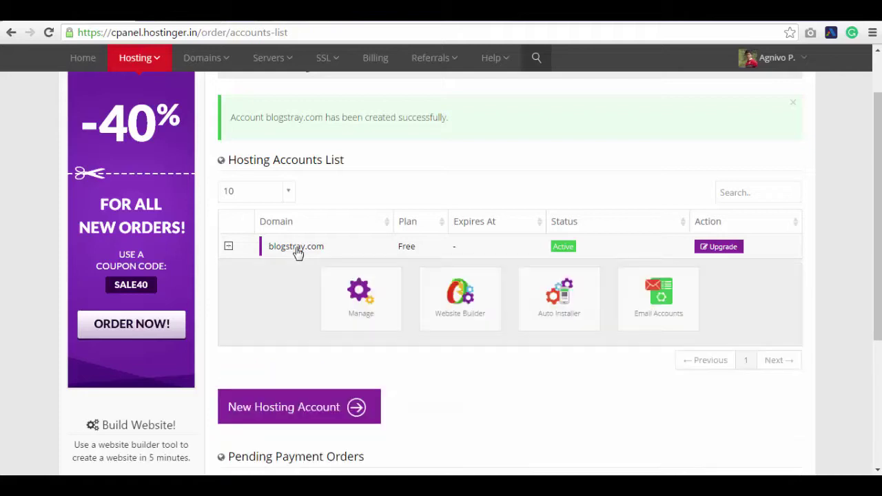
{"action": "left_click", "coordinate": [365, 301]}
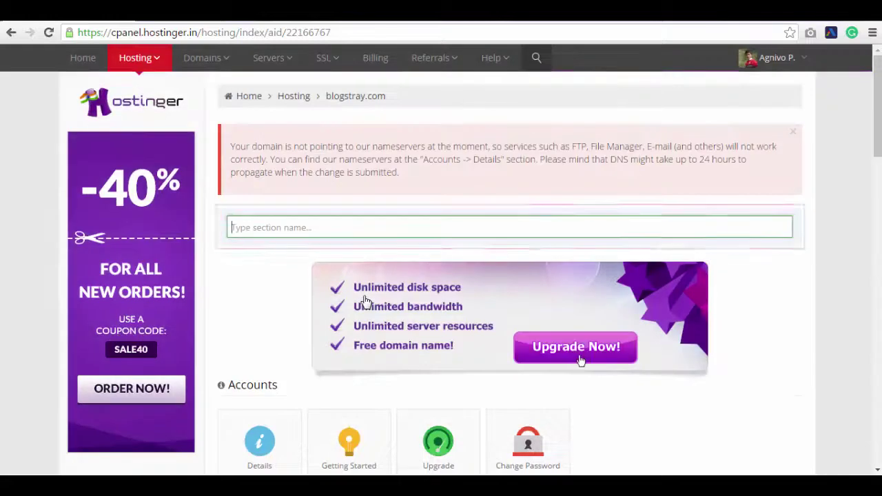
Read the notice about domain pointing, open the account details and highlight the nameservers ns1.hostinger.in to ns4.hostinger.in.
{"action": "scroll", "coordinate": [581, 298], "scroll_direction": "down", "scroll_amount": 1}
{"action": "scroll", "coordinate": [295, 199], "scroll_direction": "up", "scroll_amount": 1}
{"action": "left_click_drag", "start_coordinate": [230, 145], "coordinate": [427, 147]}
{"action": "left_click", "coordinate": [427, 151]}
{"action": "scroll", "coordinate": [368, 191], "scroll_direction": "down", "scroll_amount": 3}
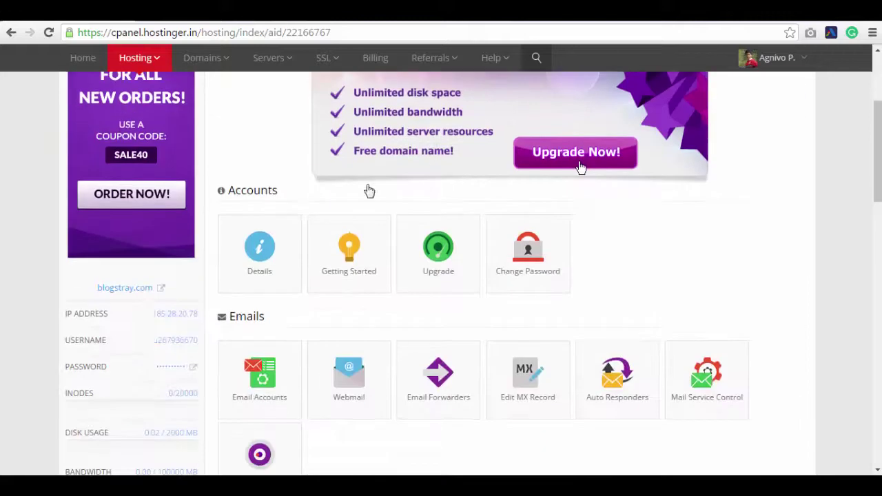
{"action": "left_click", "coordinate": [262, 246]}
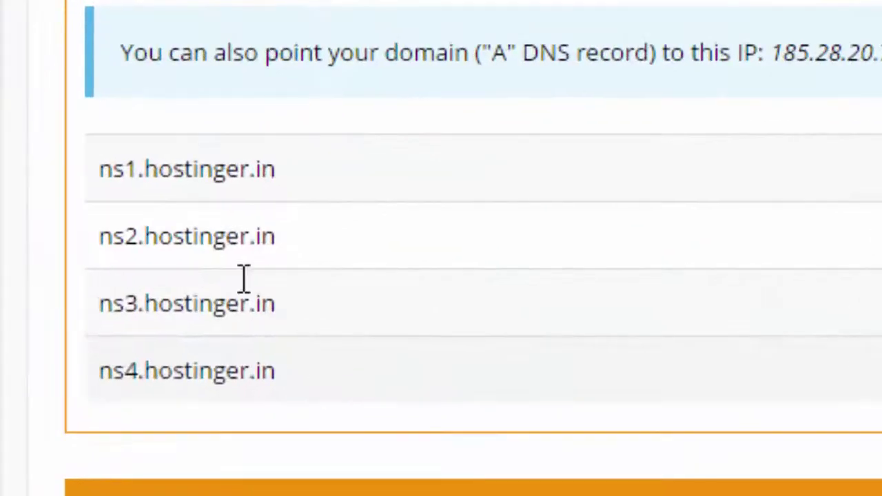
{"action": "left_click_drag", "start_coordinate": [279, 376], "coordinate": [95, 165]}
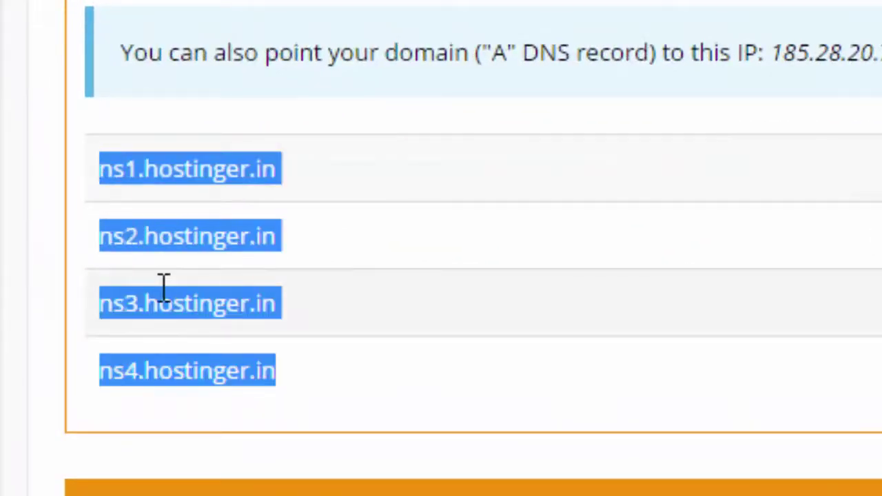
{"action": "left_click", "coordinate": [297, 388]}
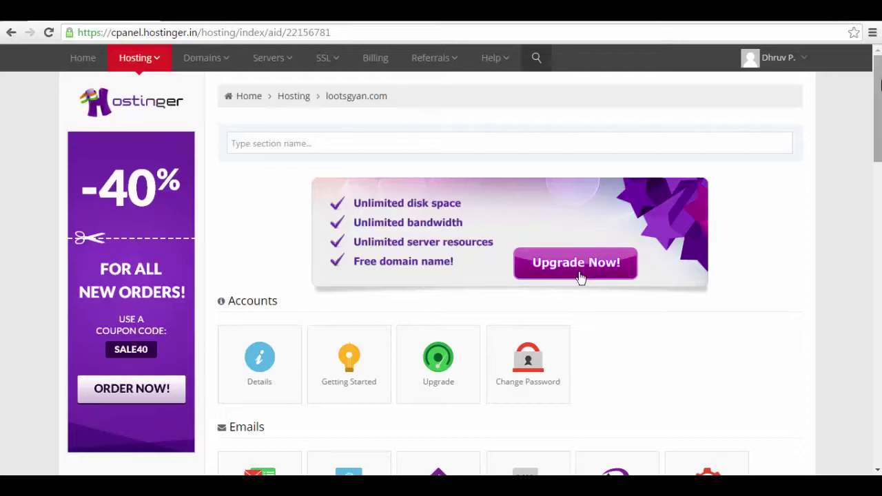
Look through the lootsgyan.com hosting panel, down to its Website, Files and Databases tools.
{"action": "scroll", "coordinate": [880, 172], "scroll_direction": "down", "scroll_amount": 4}
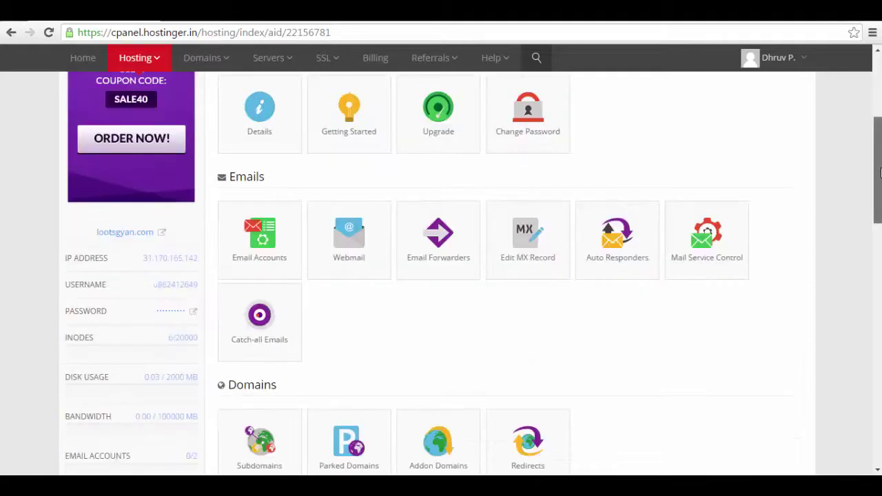
{"action": "scroll", "coordinate": [880, 172], "scroll_direction": "down", "scroll_amount": 4}
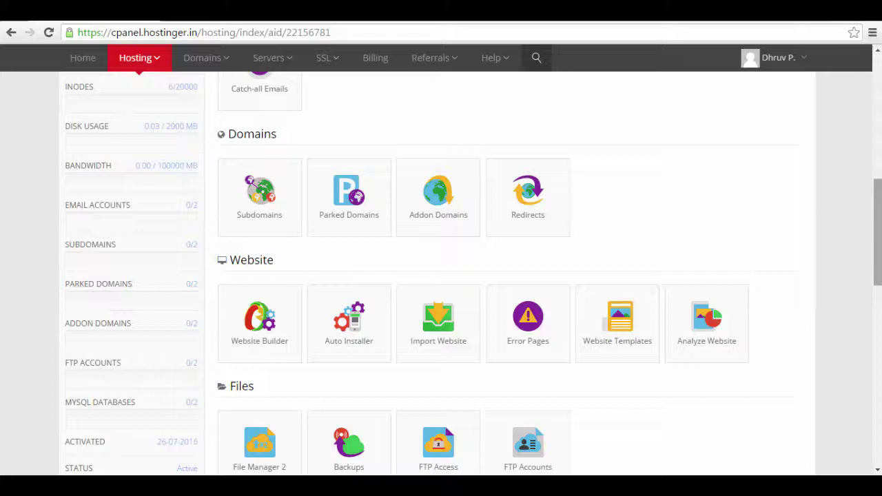
{"action": "scroll", "coordinate": [877, 228], "scroll_direction": "up", "scroll_amount": 8}
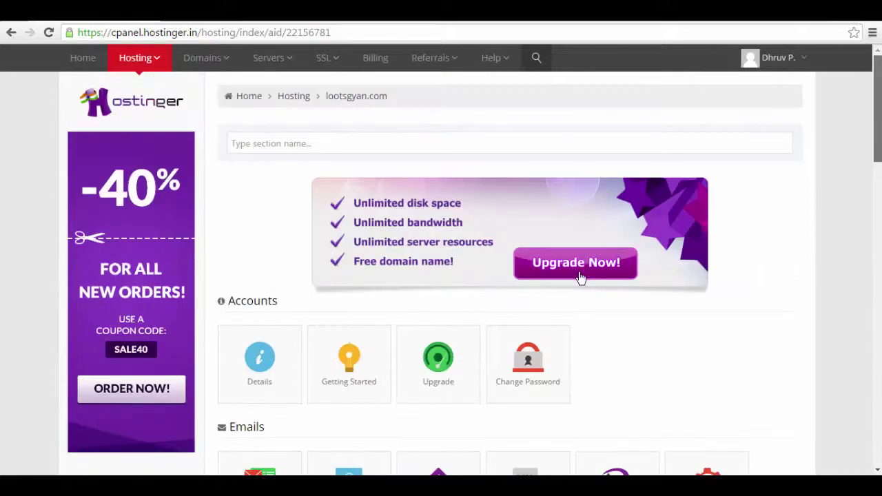
{"action": "scroll", "coordinate": [581, 277], "scroll_direction": "down", "scroll_amount": 10}
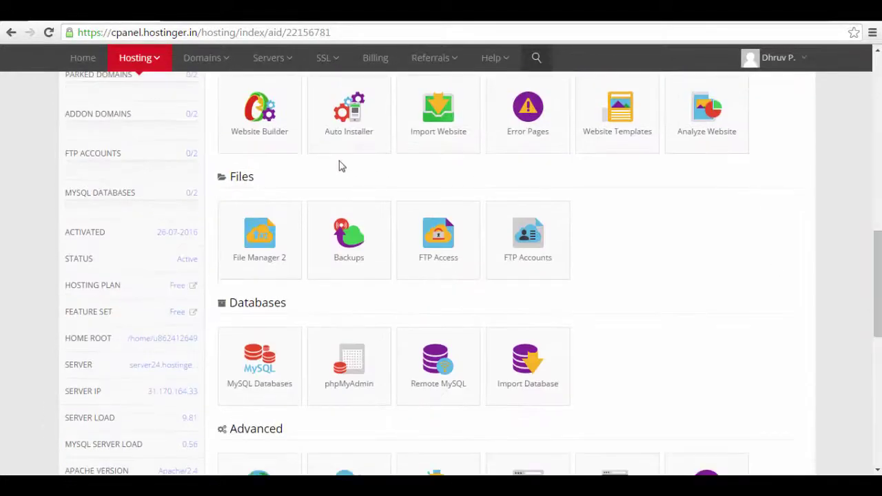
Open the Auto Installer for lootsgyan.com, search for "wordpress" and choose WordPress 4.5.3.
{"action": "scroll", "coordinate": [344, 172], "scroll_direction": "up", "scroll_amount": 2}
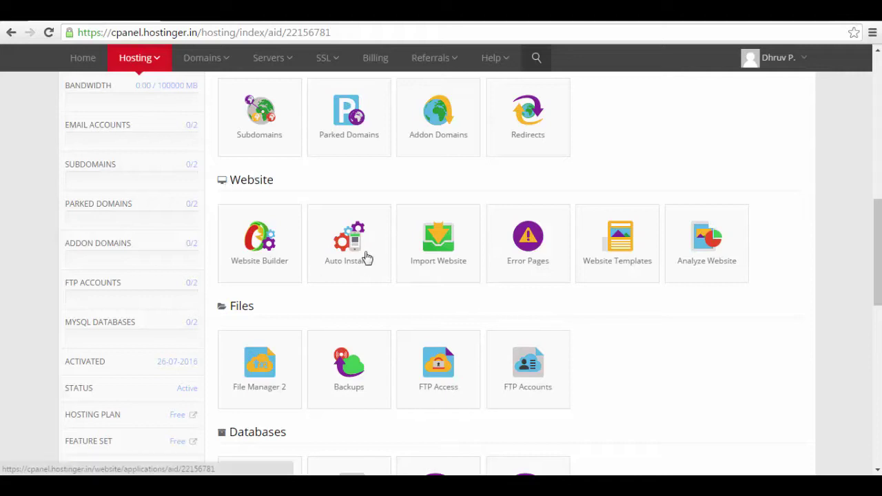
{"action": "left_click", "coordinate": [367, 257]}
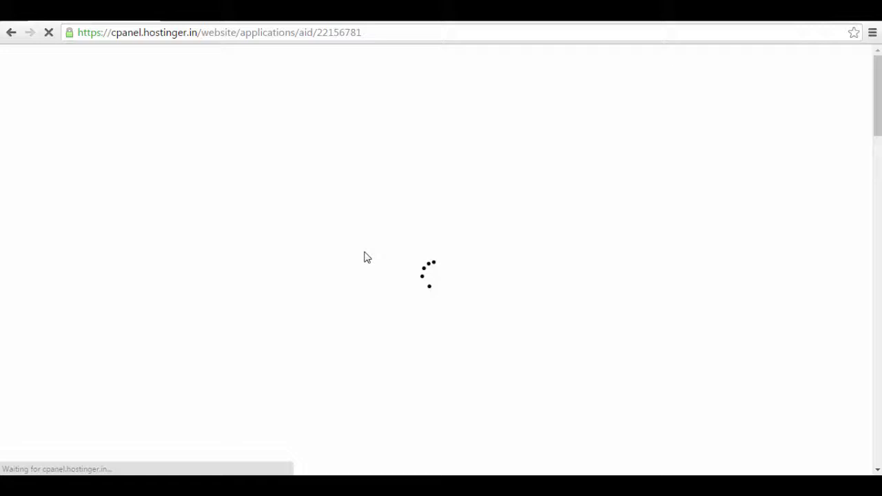
{"action": "left_click", "coordinate": [336, 180]}
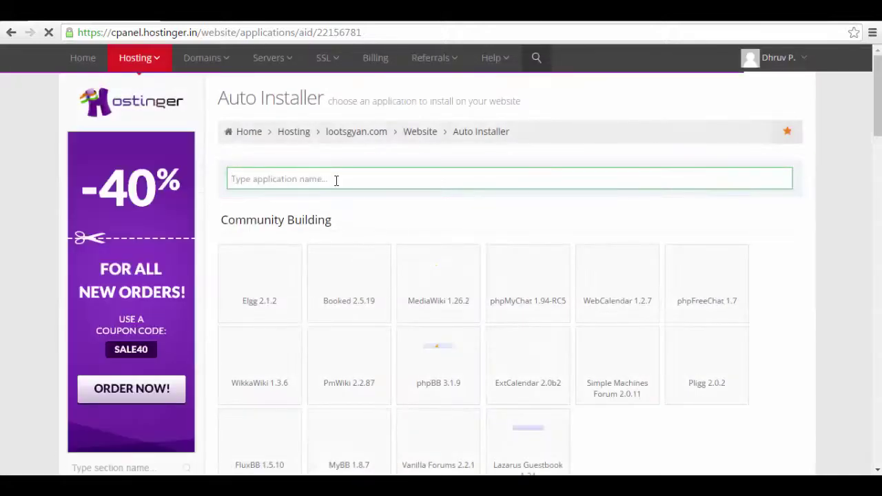
{"action": "type", "text": "wordpress"}
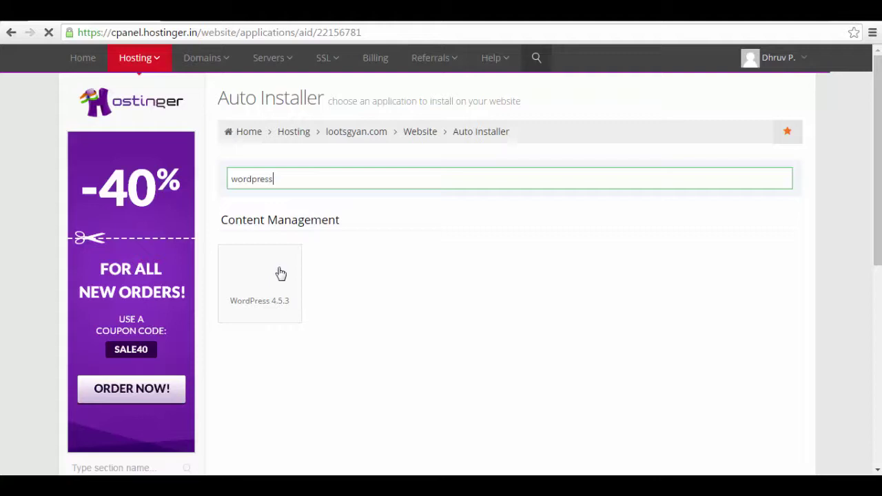
{"action": "left_click", "coordinate": [280, 273]}
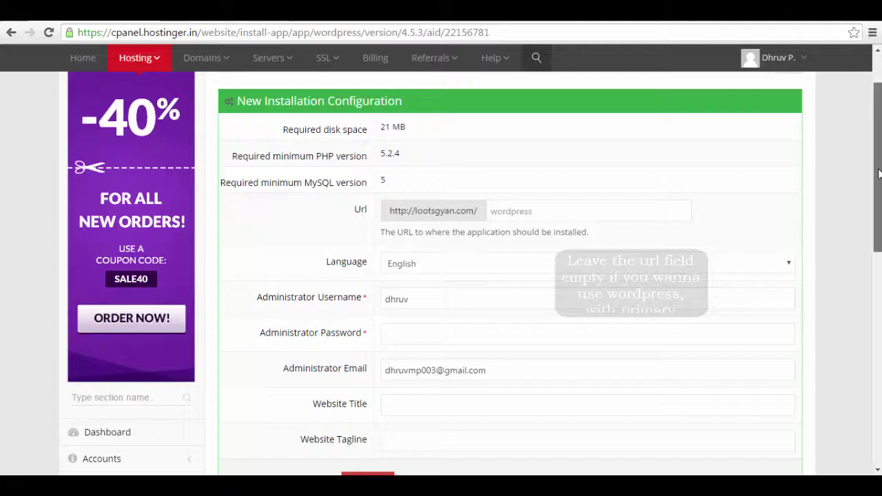
Enter the administrator password, leave the URL folder, website title and tagline empty, and install WordPress on lootsgyan.com.
{"action": "left_click_drag", "start_coordinate": [878, 174], "coordinate": [878, 212]}
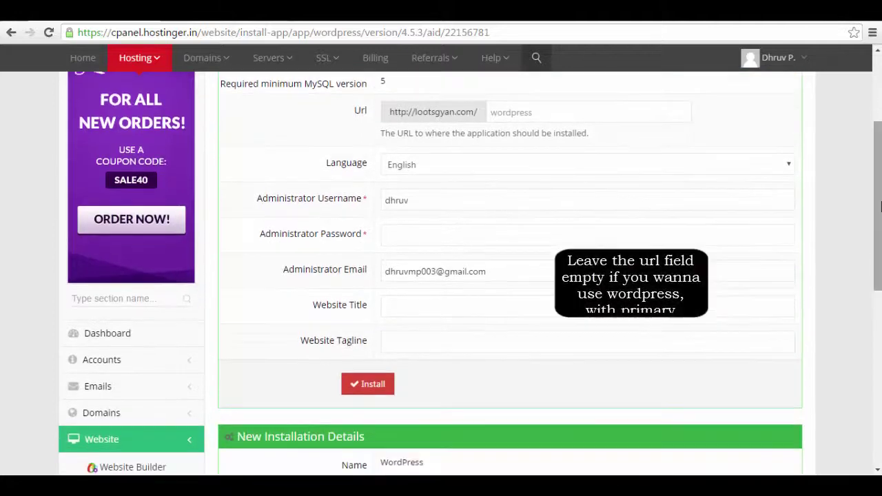
{"action": "left_click", "coordinate": [452, 246]}
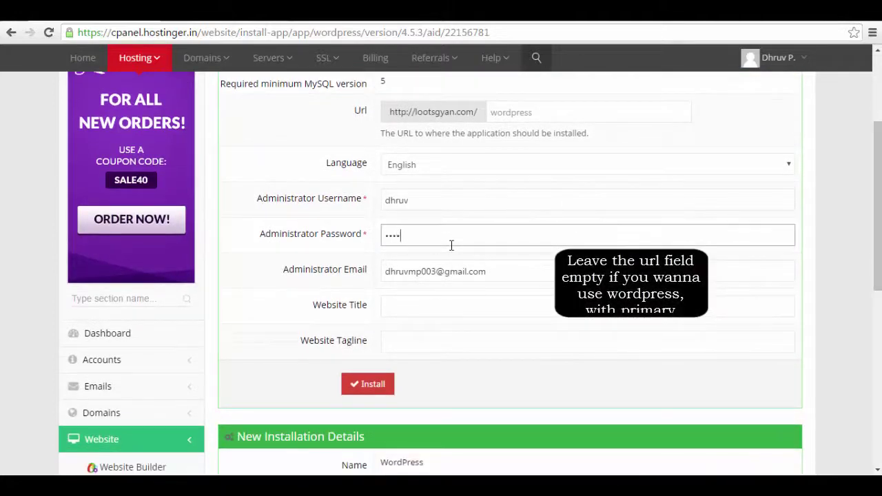
{"action": "type", "text": "3"}
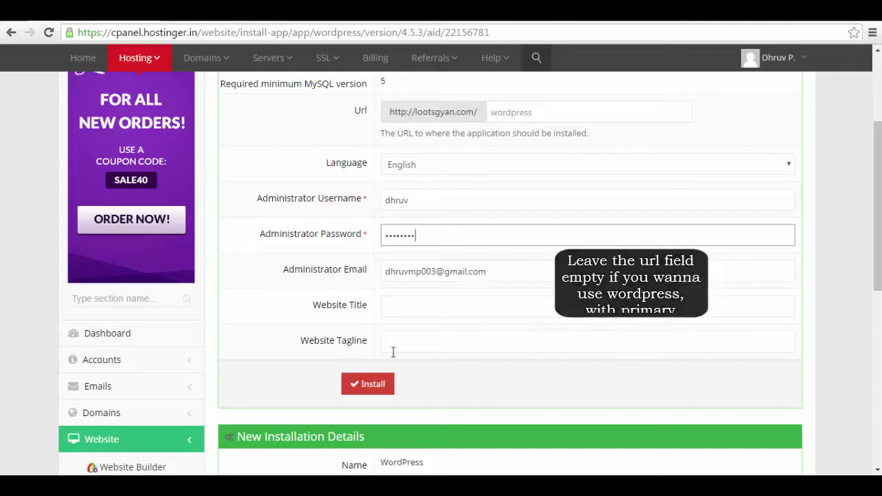
{"action": "left_click", "coordinate": [386, 385]}
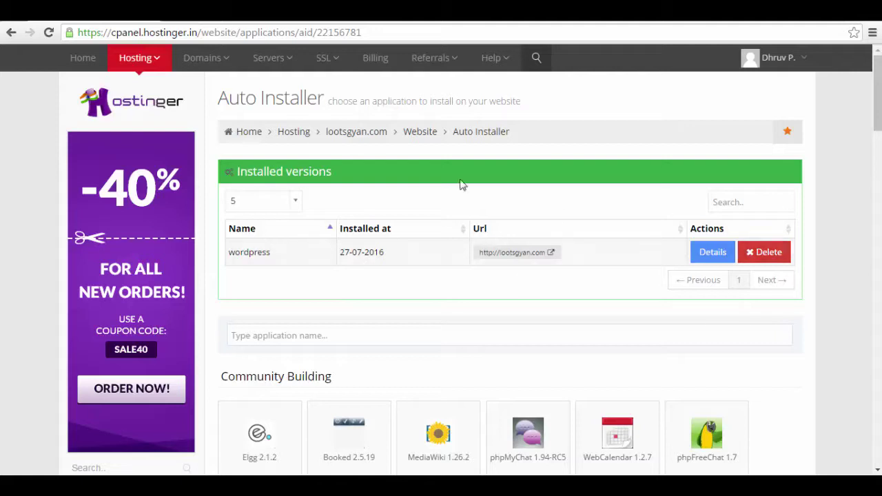
{"action": "key", "text": "ctrl+t"}
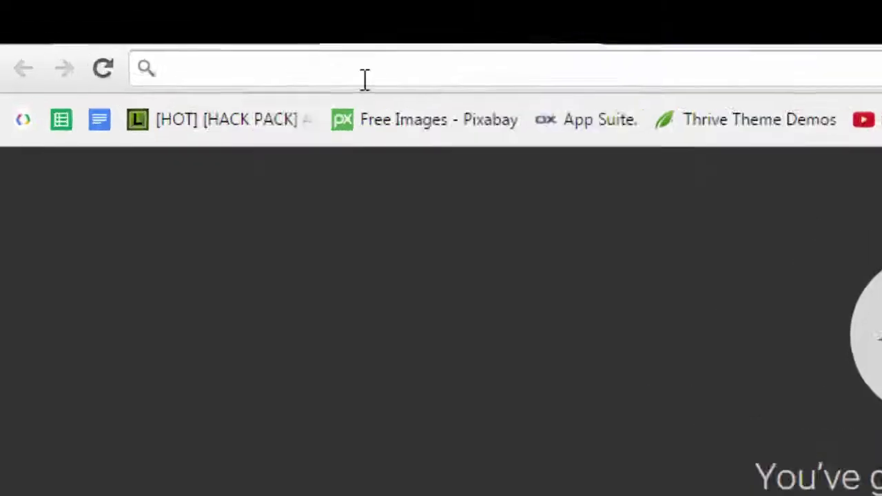
{"action": "type", "text": "http://lootsgyan.com/admin"}
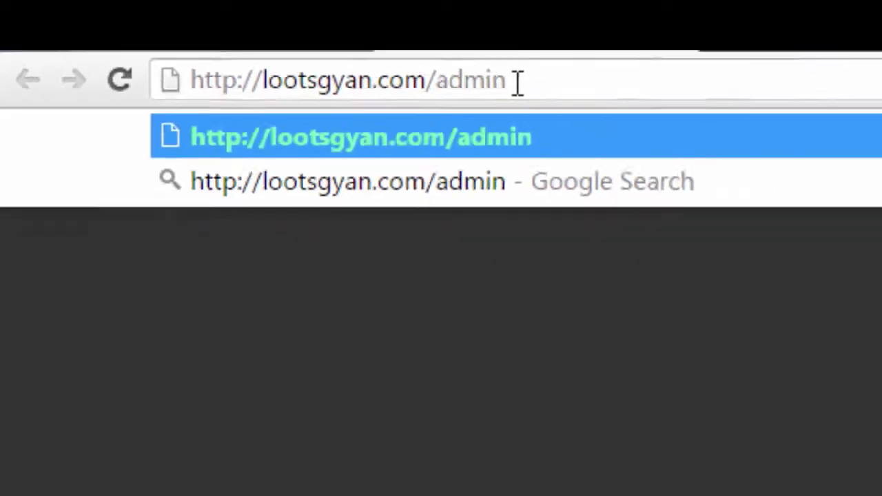
{"action": "key", "text": "Return"}
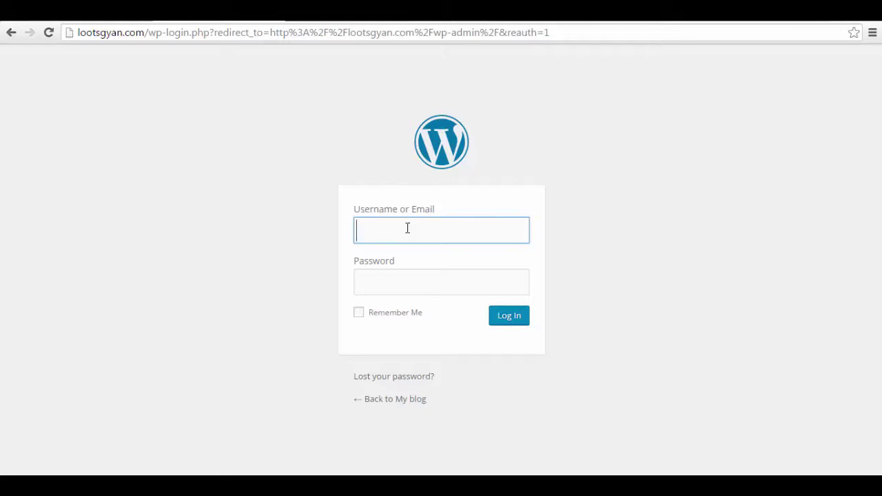
{"action": "type", "text": "dhruv"}
{"action": "key", "text": "Tab"}
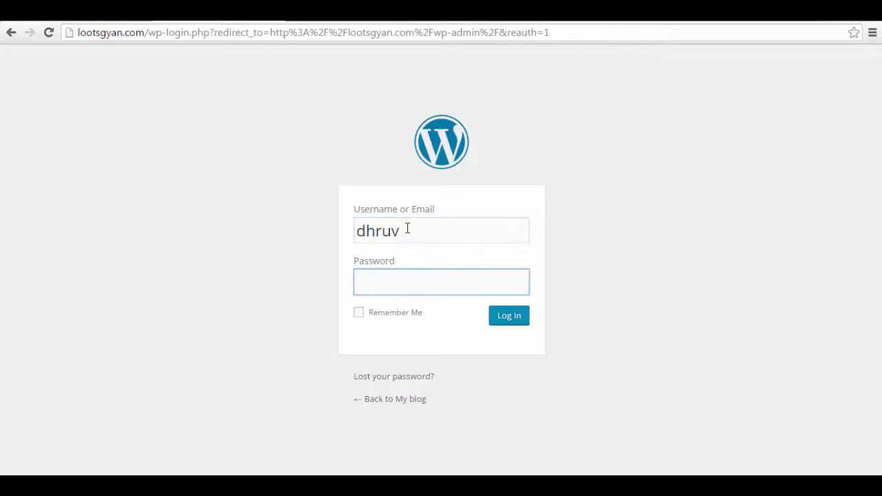
{"action": "left_click", "coordinate": [517, 317]}
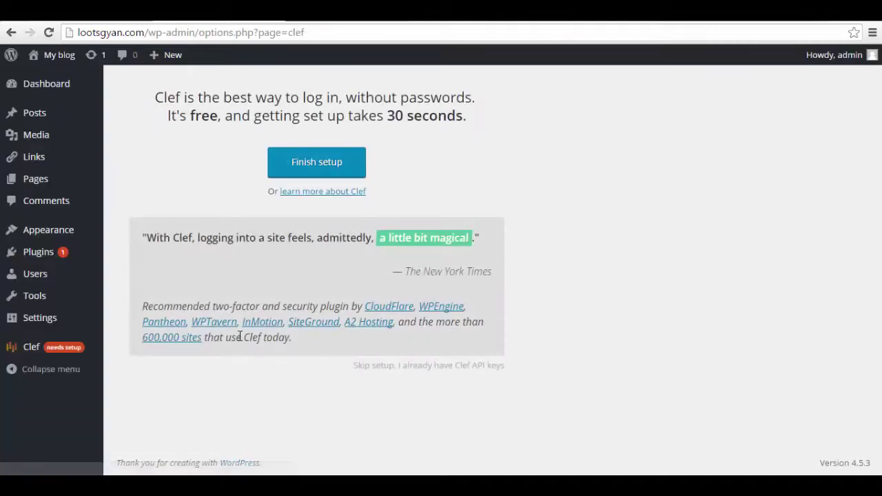
Highlight the domain lootsgyan.com in the address of the WordPress admin page.
{"action": "mouse_move", "coordinate": [73, 134]}
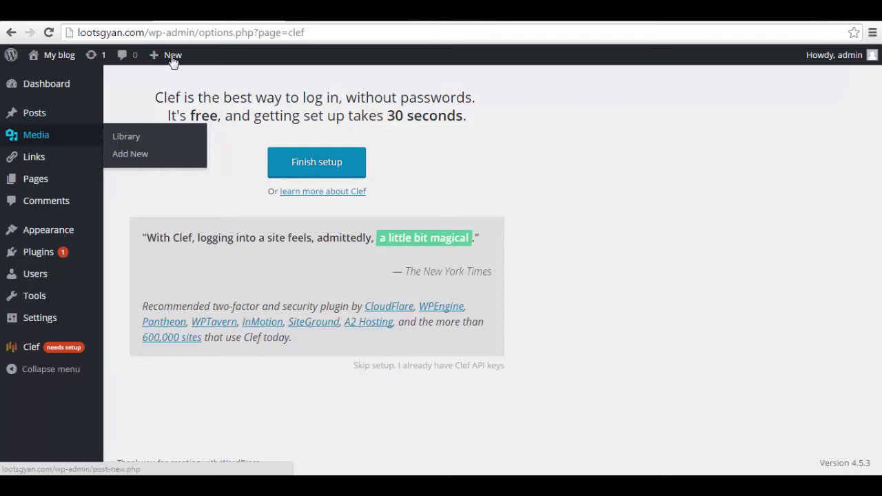
{"action": "left_click_drag", "start_coordinate": [144, 33], "coordinate": [35, 35]}
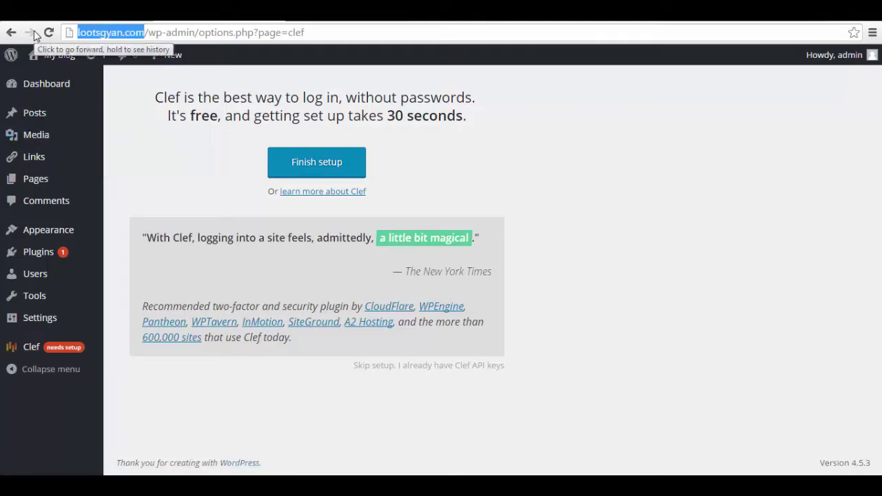